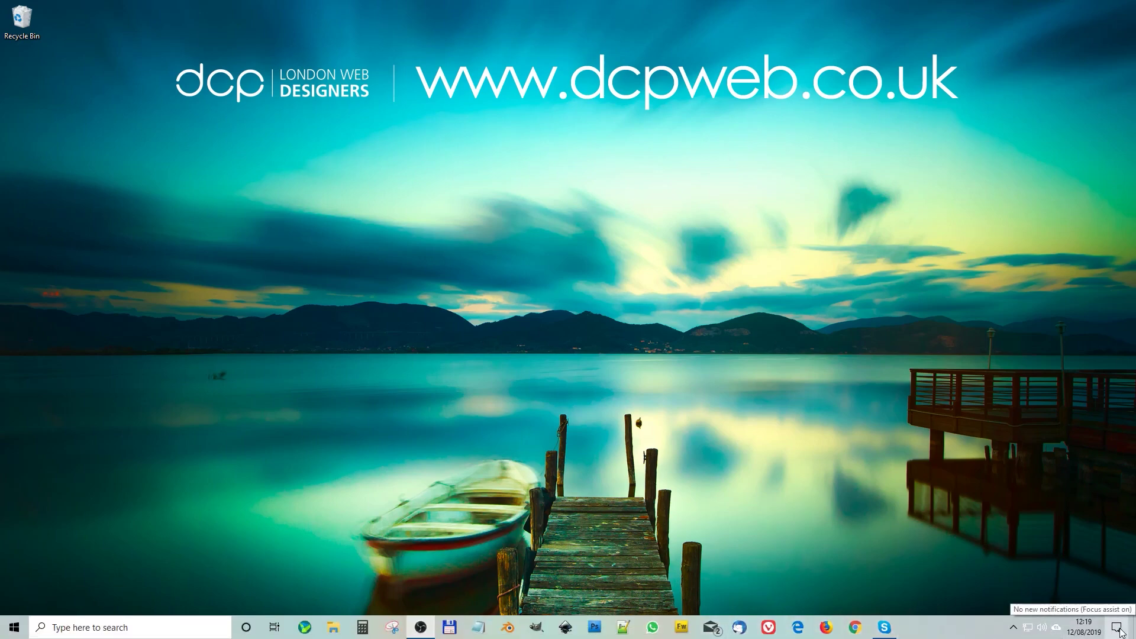
Open Windows Settings through the Action Center's All settings button
{"action": "left_click", "coordinate": [1118, 629]}
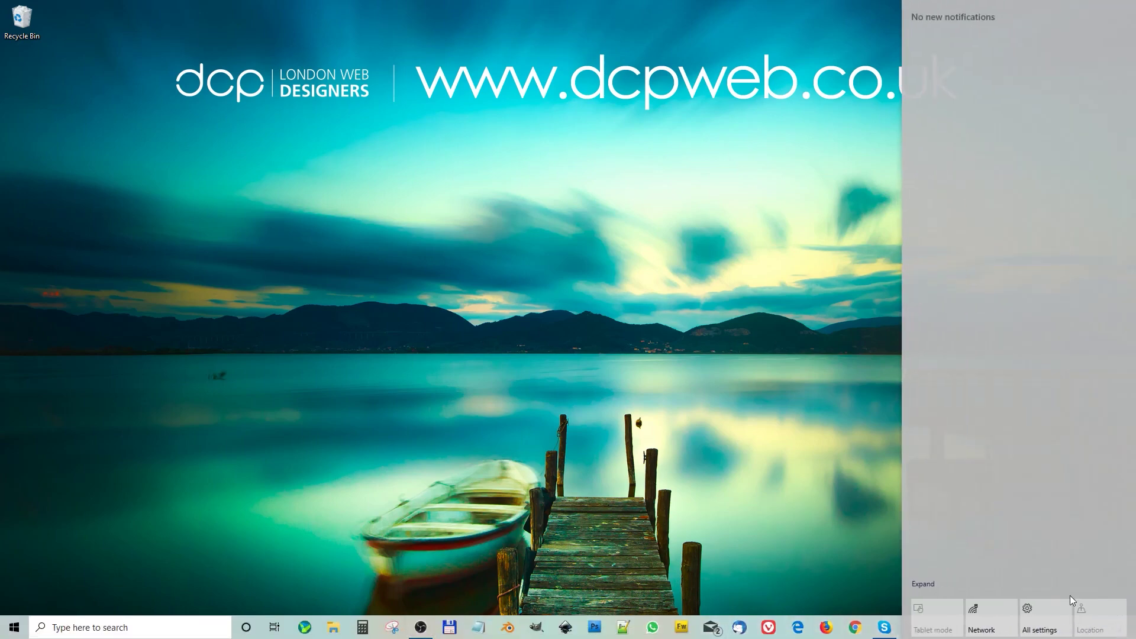
{"action": "left_click", "coordinate": [1046, 619]}
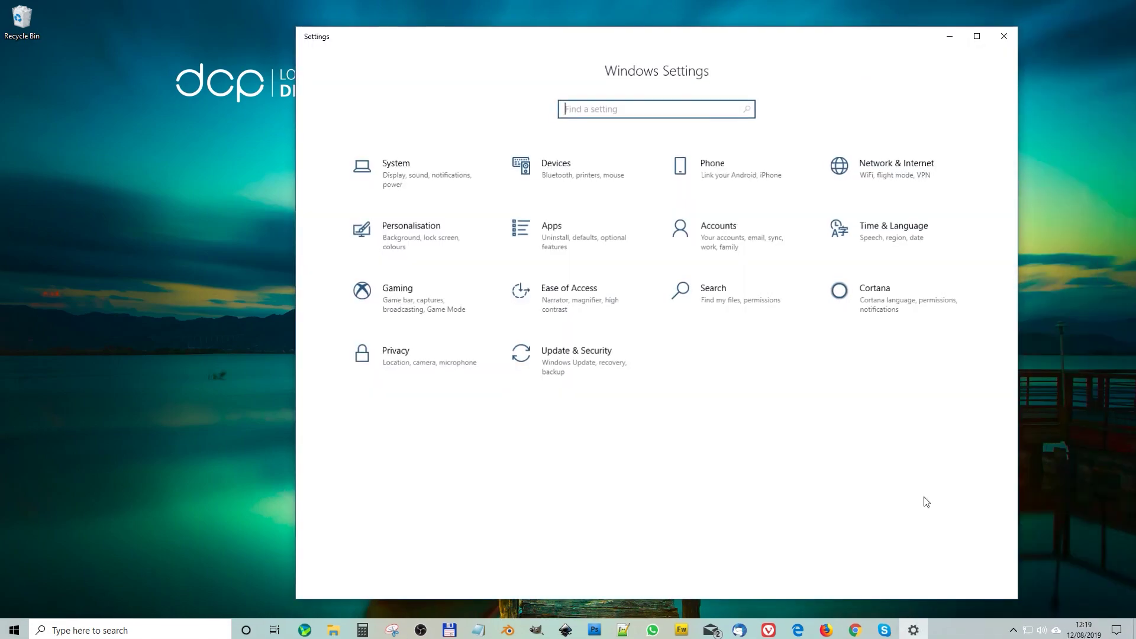
Go to Personalisation > Themes and follow 'Get more themes in Microsoft Store'
{"action": "left_click", "coordinate": [401, 230]}
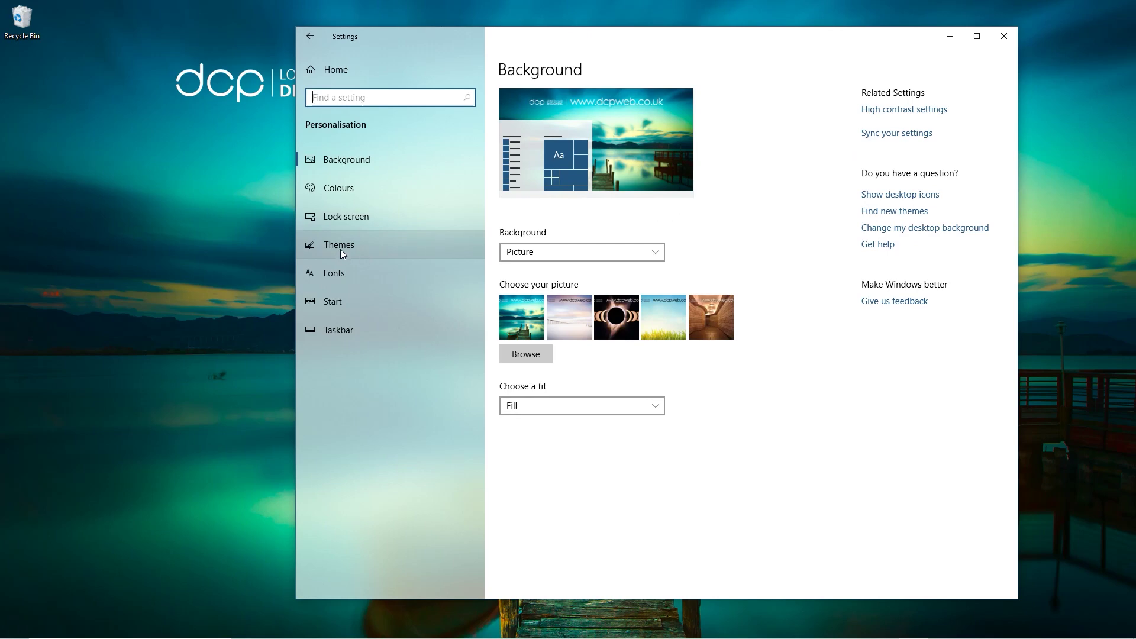
{"action": "left_click", "coordinate": [341, 253]}
{"action": "scroll", "coordinate": [685, 381], "scroll_direction": "down", "scroll_amount": 5}
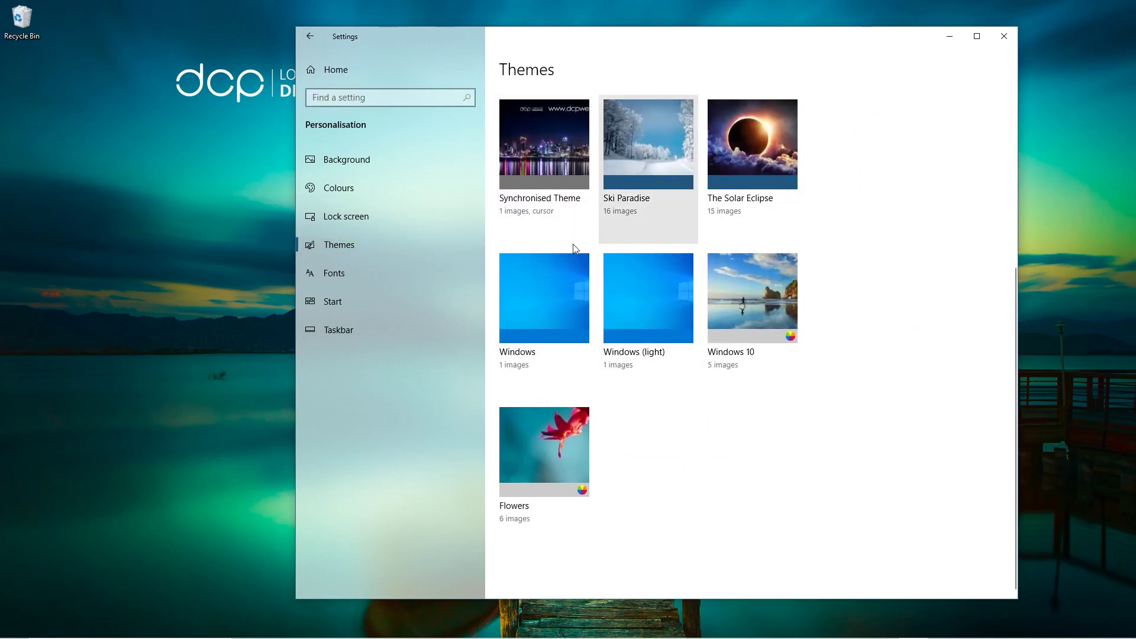
{"action": "scroll", "coordinate": [637, 405], "scroll_direction": "up", "scroll_amount": 2}
{"action": "scroll", "coordinate": [637, 406], "scroll_direction": "up", "scroll_amount": 4}
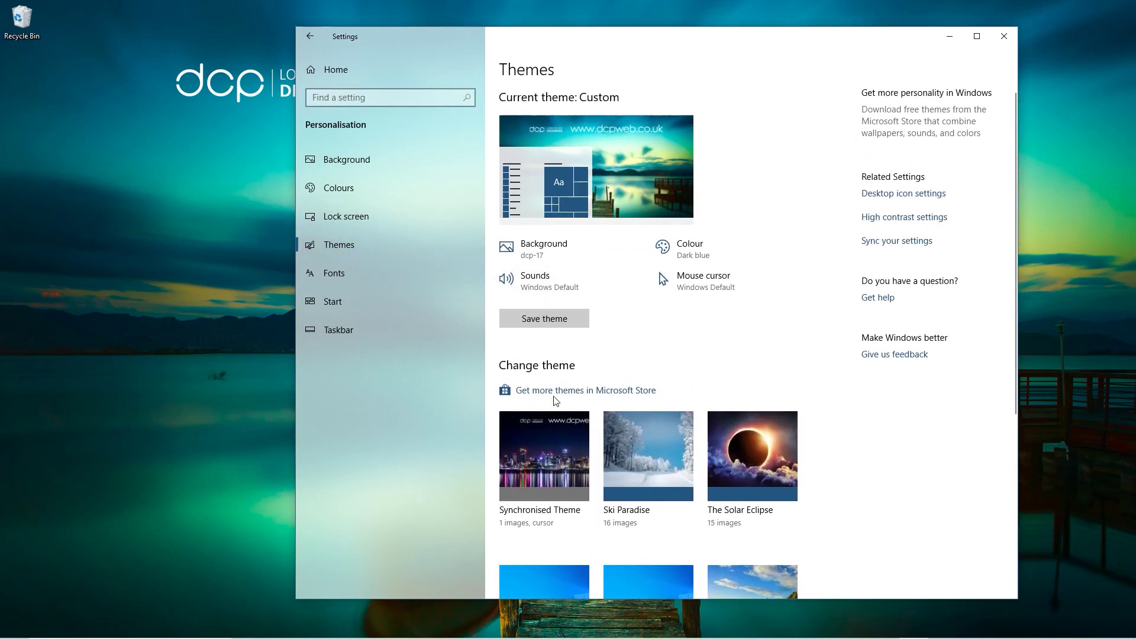
{"action": "left_click", "coordinate": [619, 391]}
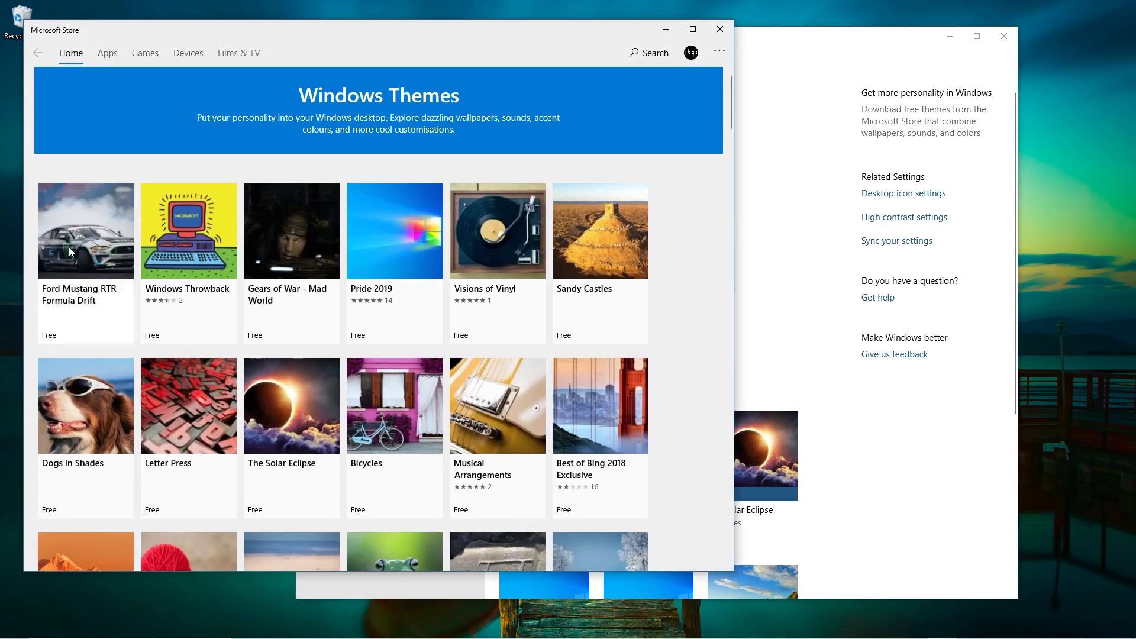
Get the free Bing Fan Favorites - Landscapes theme from the Windows Themes grid, then close the Store
{"action": "scroll", "coordinate": [370, 364], "scroll_direction": "down", "scroll_amount": 10}
{"action": "scroll", "coordinate": [358, 357], "scroll_direction": "down", "scroll_amount": 10}
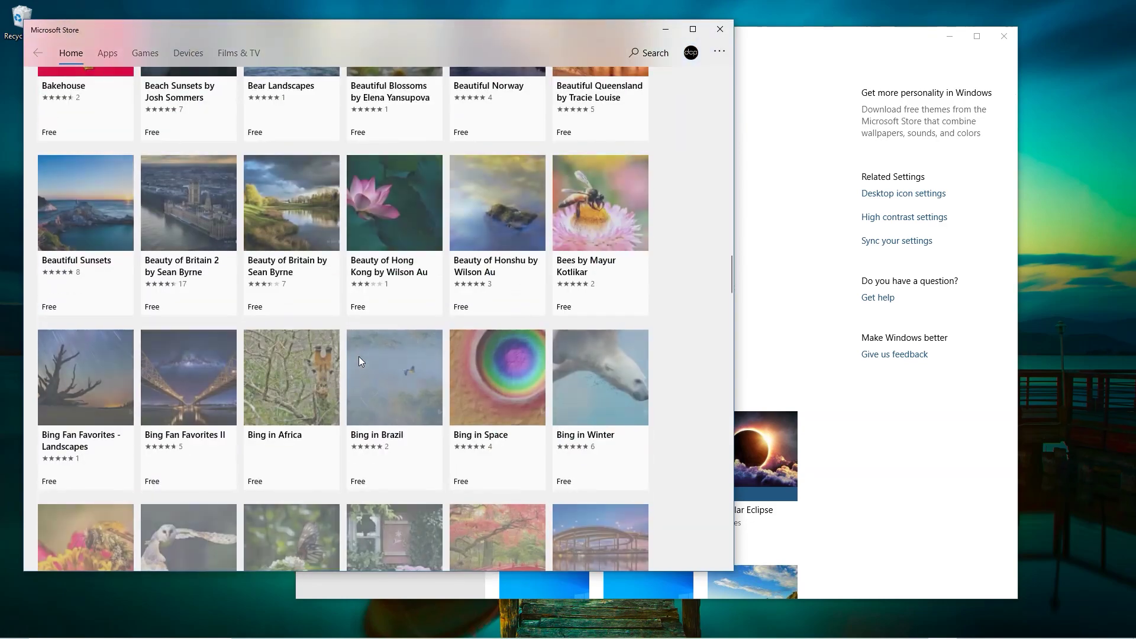
{"action": "scroll", "coordinate": [359, 356], "scroll_direction": "down", "scroll_amount": 5}
{"action": "scroll", "coordinate": [359, 356], "scroll_direction": "up", "scroll_amount": 5}
{"action": "scroll", "coordinate": [359, 356], "scroll_direction": "up", "scroll_amount": 1}
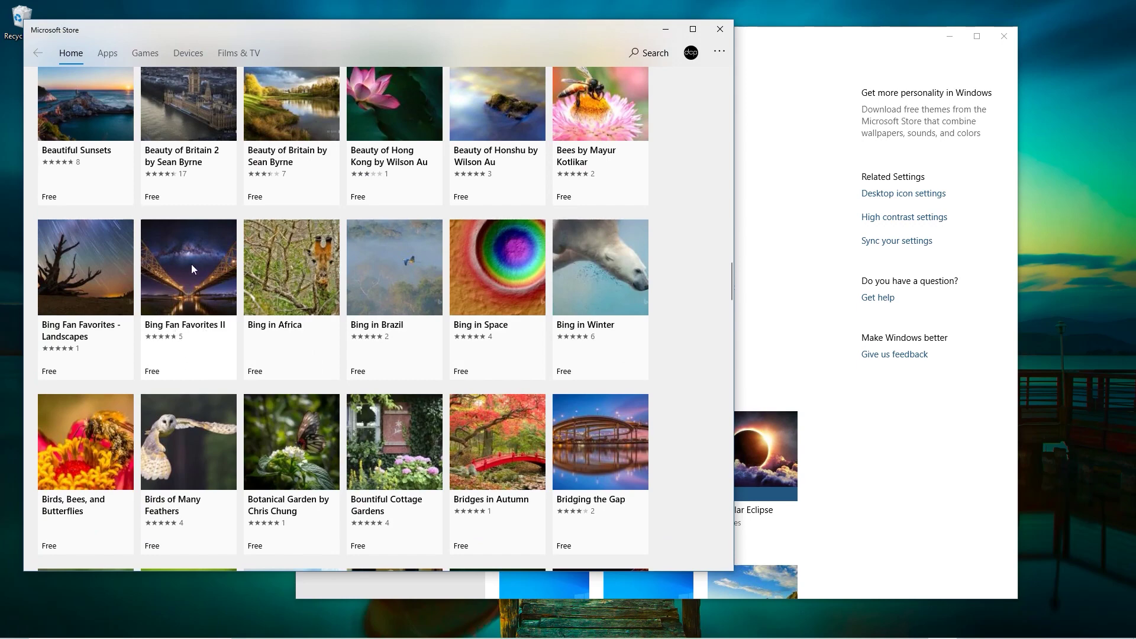
{"action": "left_click", "coordinate": [86, 276]}
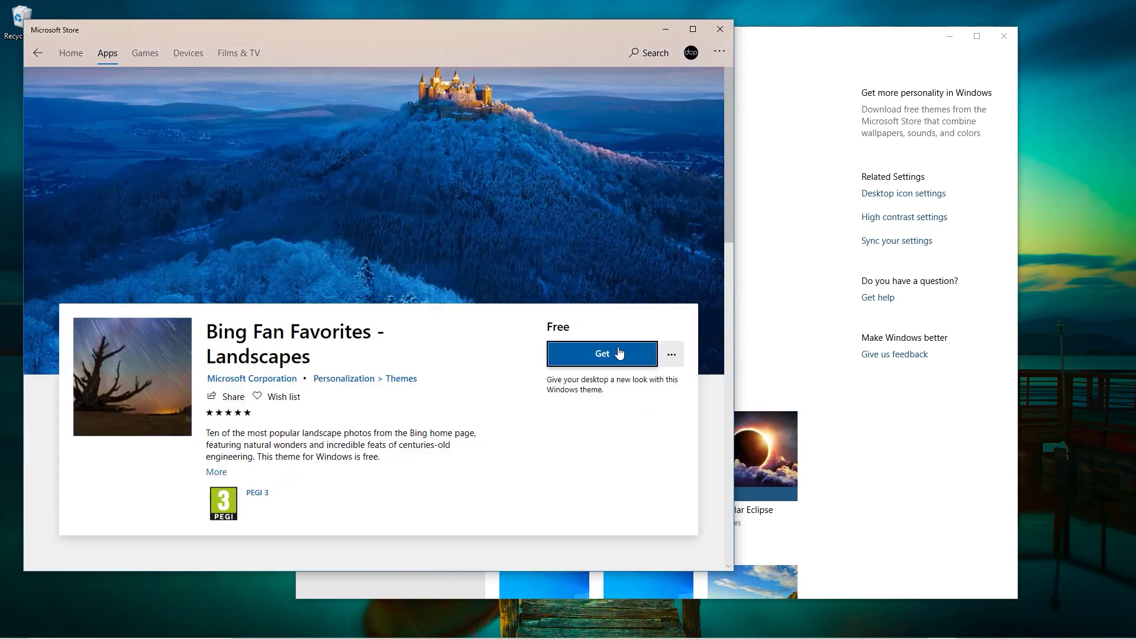
{"action": "left_click", "coordinate": [608, 354]}
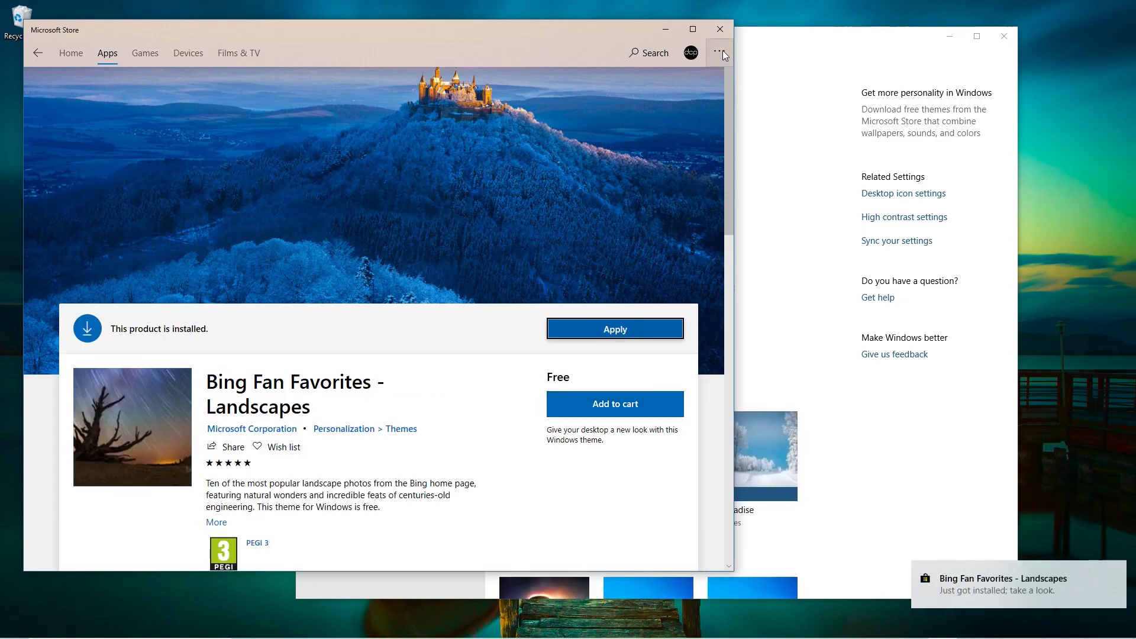
{"action": "left_click", "coordinate": [720, 30]}
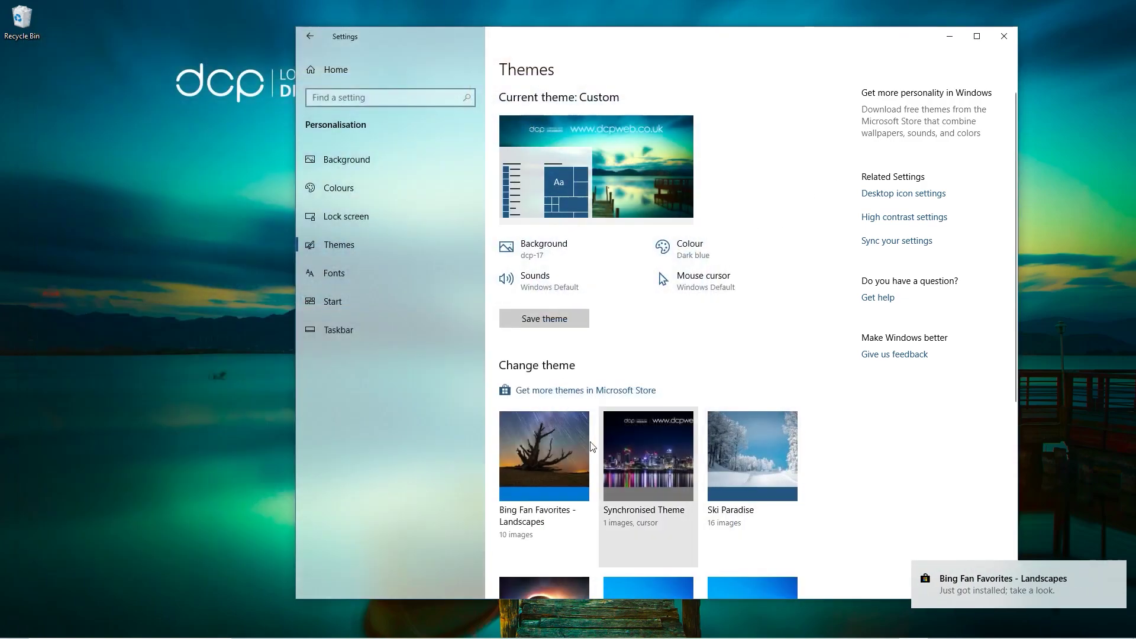
Apply Bing Fan Favorites - Landscapes with a 30-minute background slideshow interval, then close Settings
{"action": "left_click", "coordinate": [549, 448]}
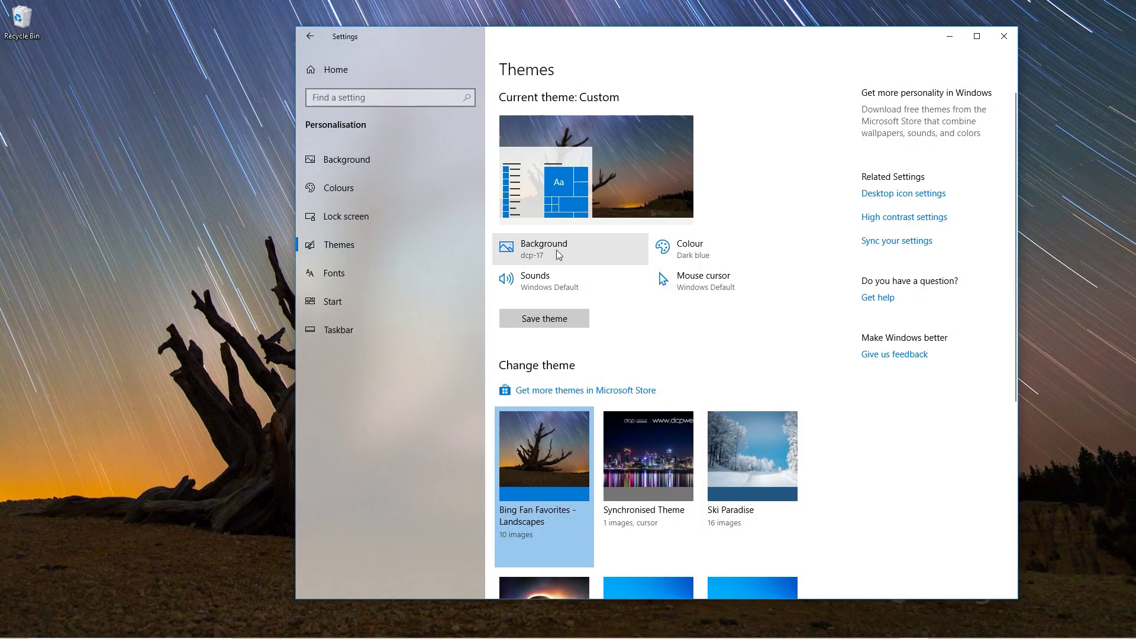
{"action": "left_click", "coordinate": [547, 246]}
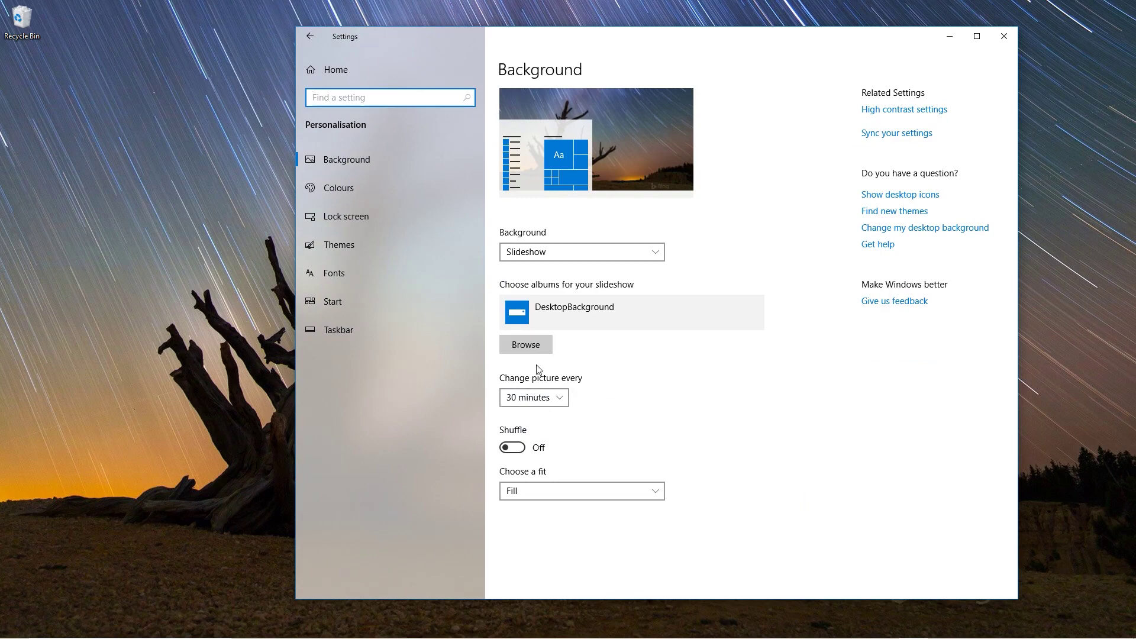
{"action": "left_click", "coordinate": [536, 397]}
{"action": "left_click", "coordinate": [539, 397]}
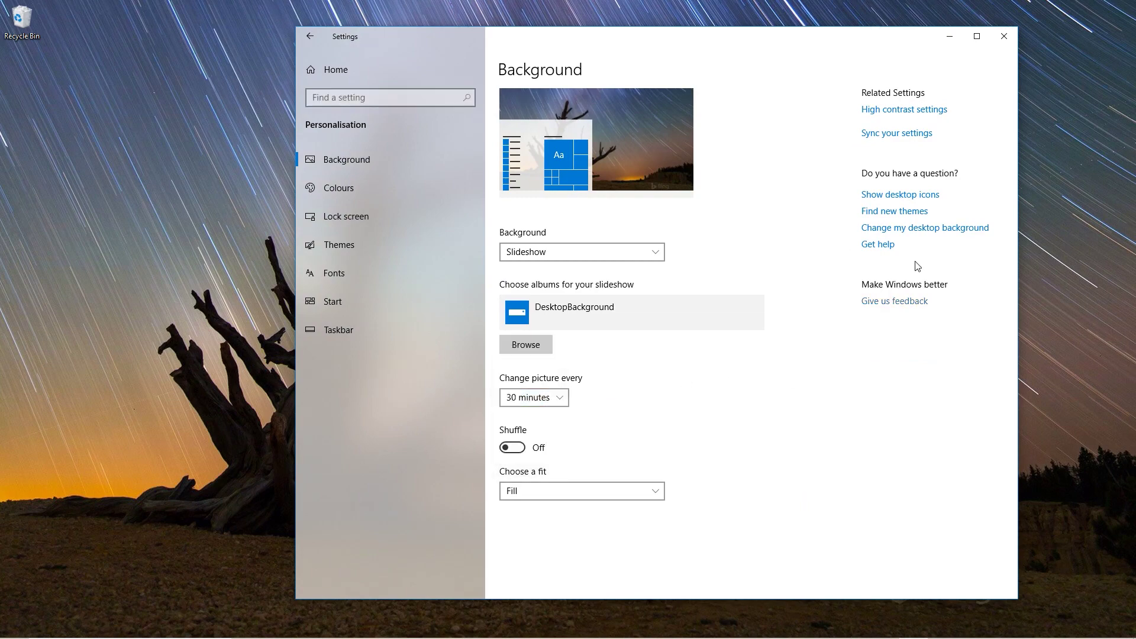
{"action": "left_click", "coordinate": [1005, 36]}
Launch Chrome from Start, restore it to a window, then close it to reveal the wallpaper
{"action": "left_click", "coordinate": [15, 627]}
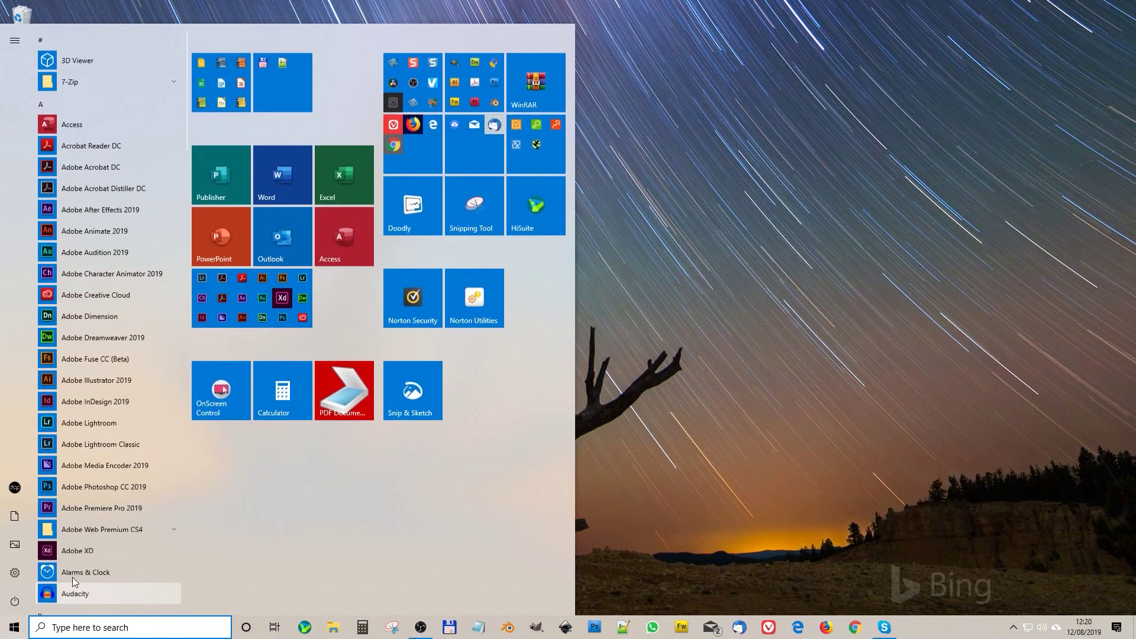
{"action": "left_click", "coordinate": [855, 627]}
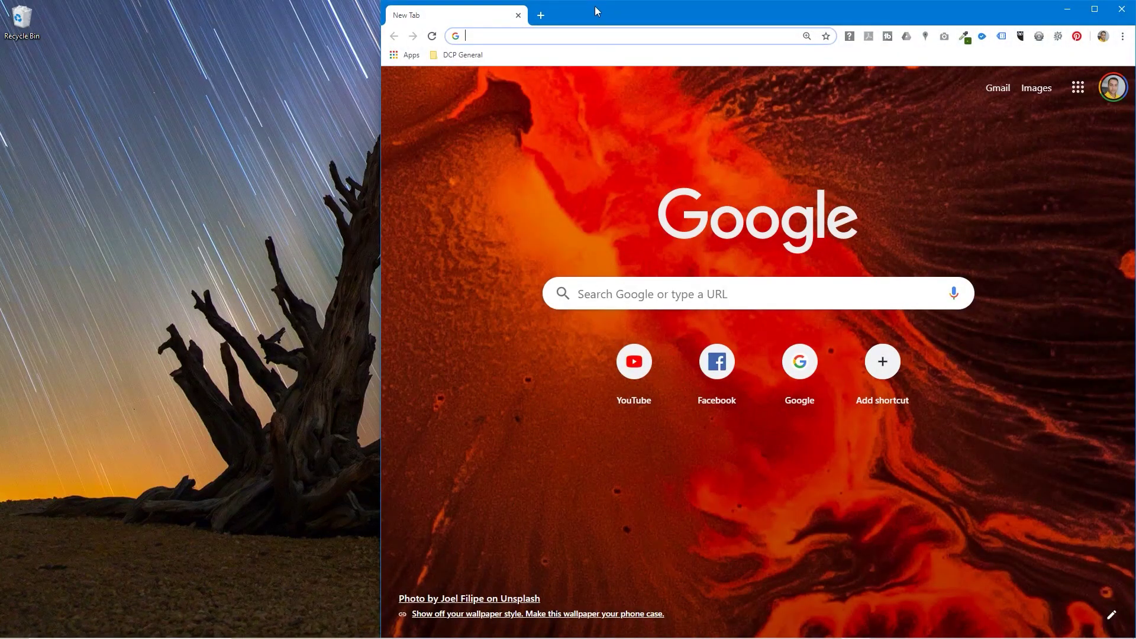
{"action": "left_click_drag", "start_coordinate": [633, 11], "coordinate": [495, 38]}
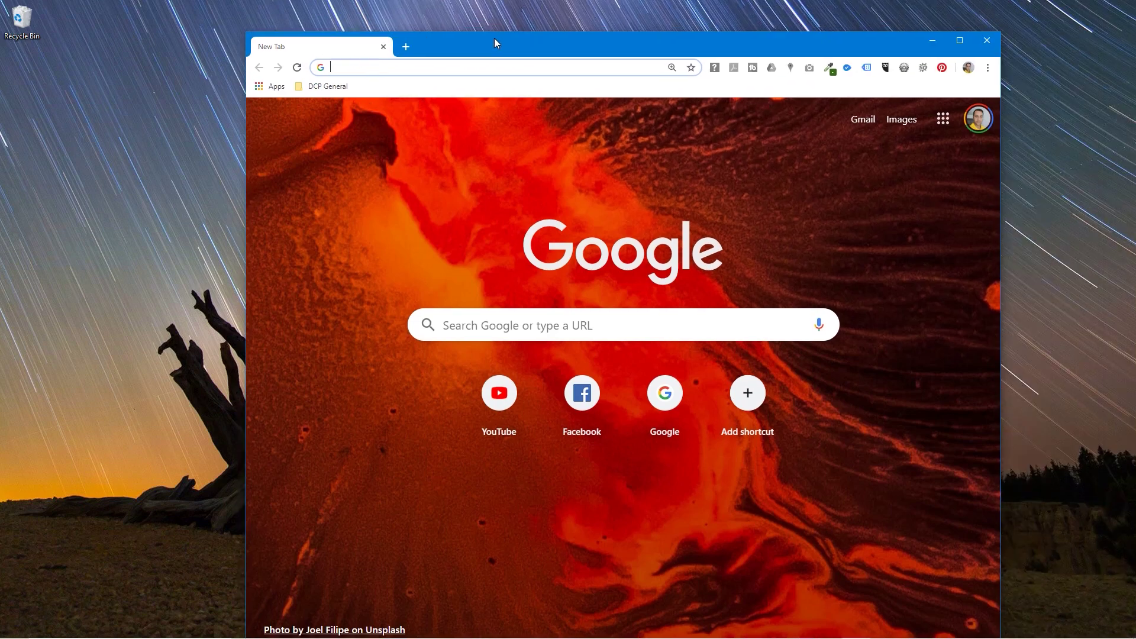
{"action": "left_click", "coordinate": [989, 37]}
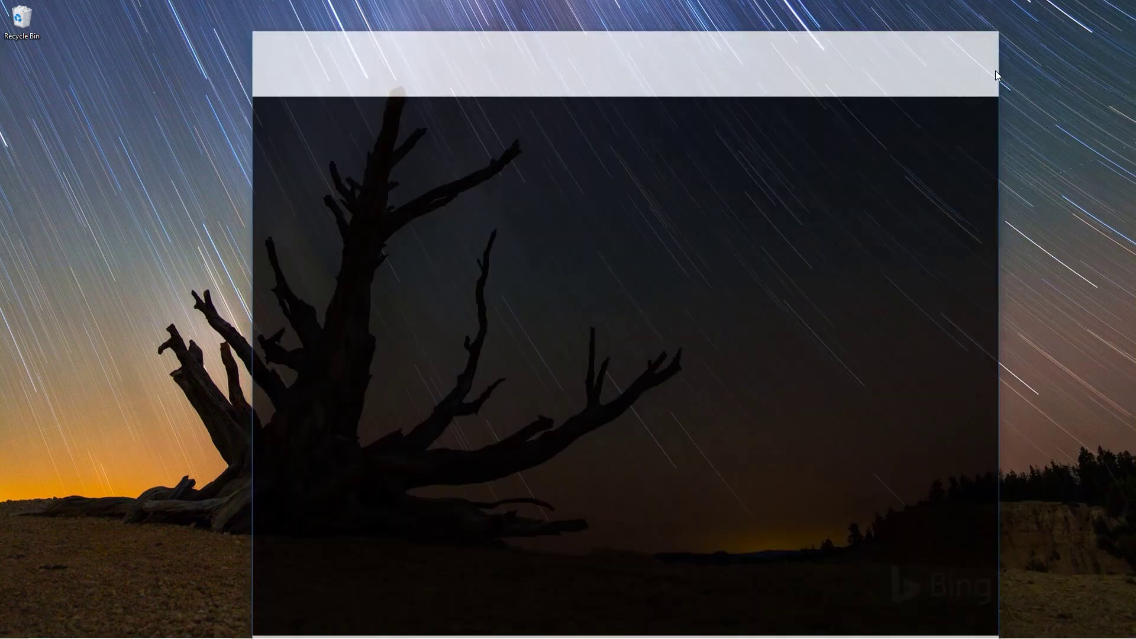
Reopen Settings to Personalisation > Themes and go to the Store's Windows Themes collection
{"action": "left_click", "coordinate": [1116, 627]}
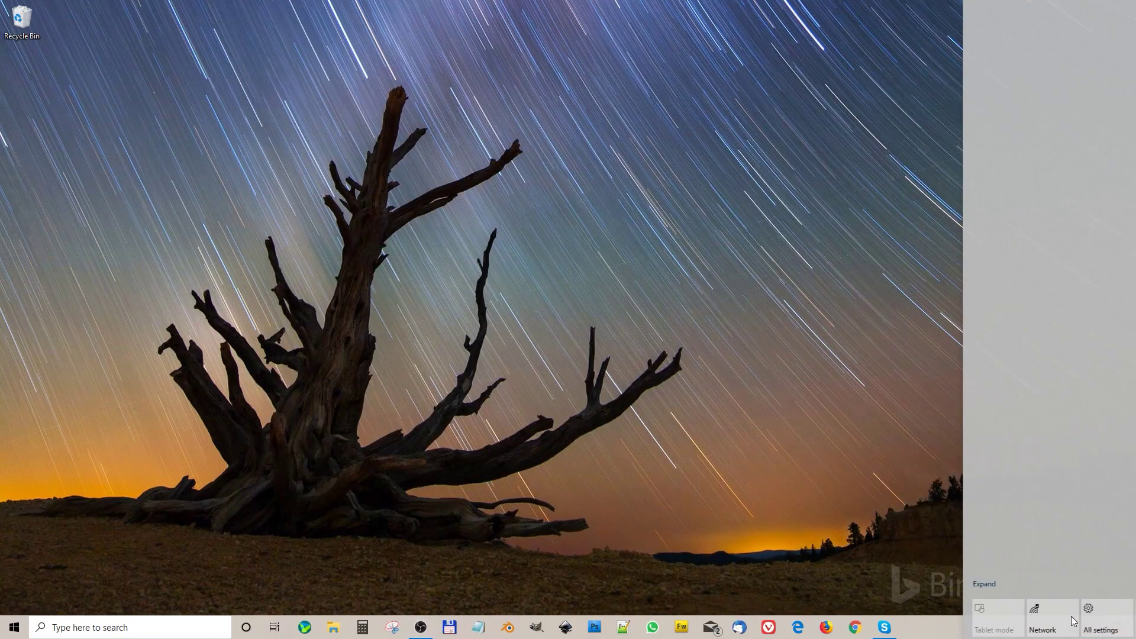
{"action": "left_click", "coordinate": [1037, 628]}
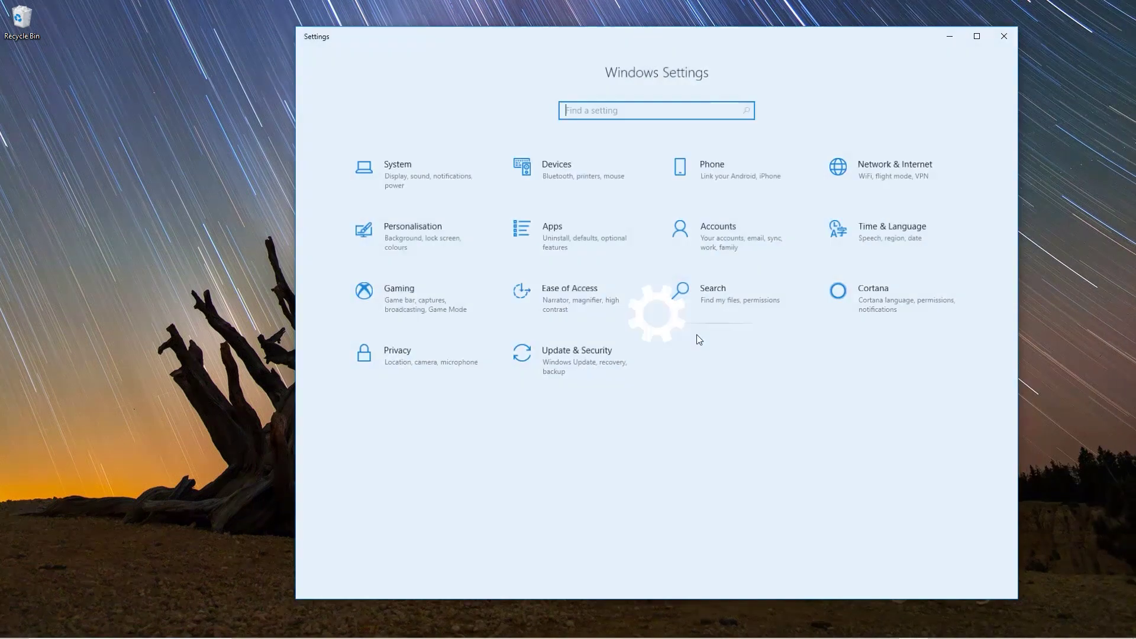
{"action": "left_click", "coordinate": [439, 248]}
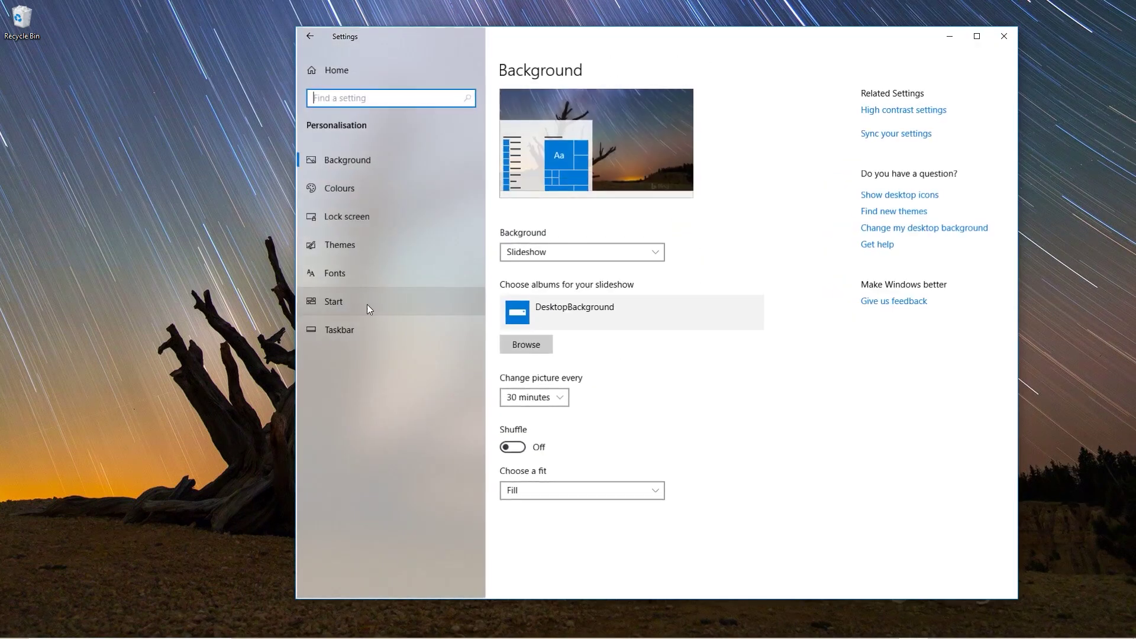
{"action": "left_click", "coordinate": [350, 248]}
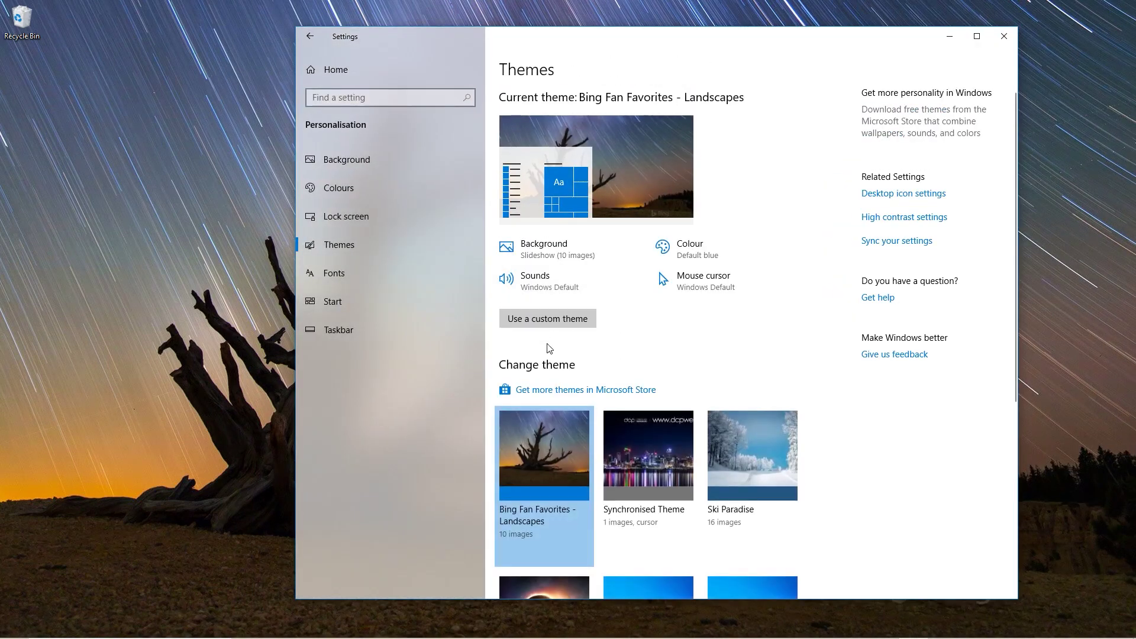
{"action": "left_click", "coordinate": [565, 391]}
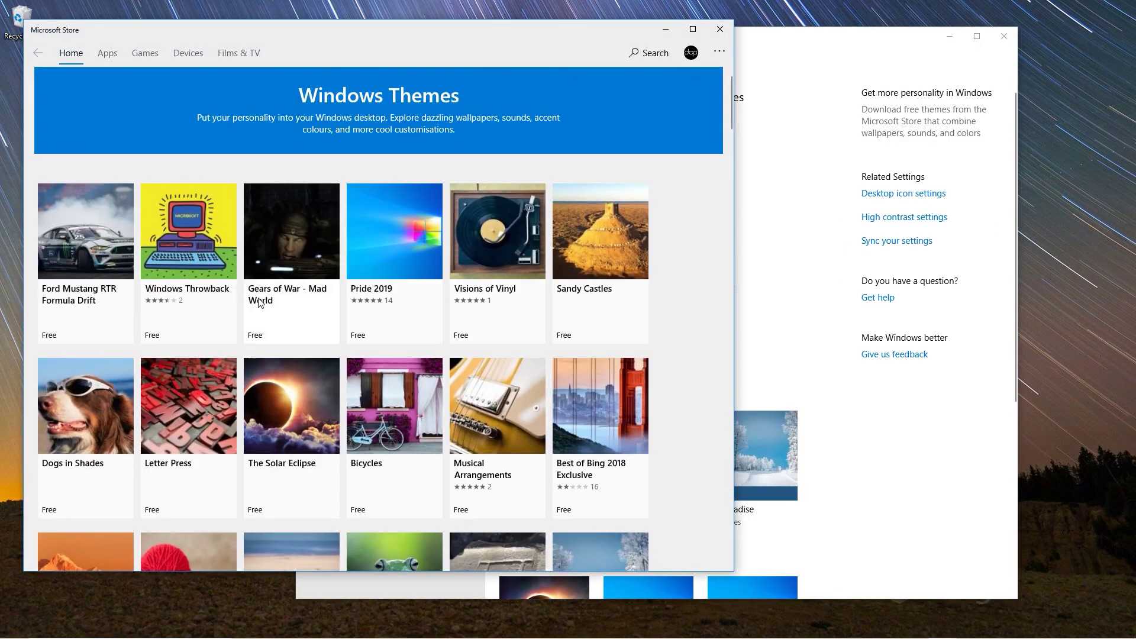
Get the free An African Safari theme from the Store and apply it as the current theme
{"action": "scroll", "coordinate": [259, 302], "scroll_direction": "down", "scroll_amount": 2}
{"action": "scroll", "coordinate": [260, 304], "scroll_direction": "down", "scroll_amount": 3}
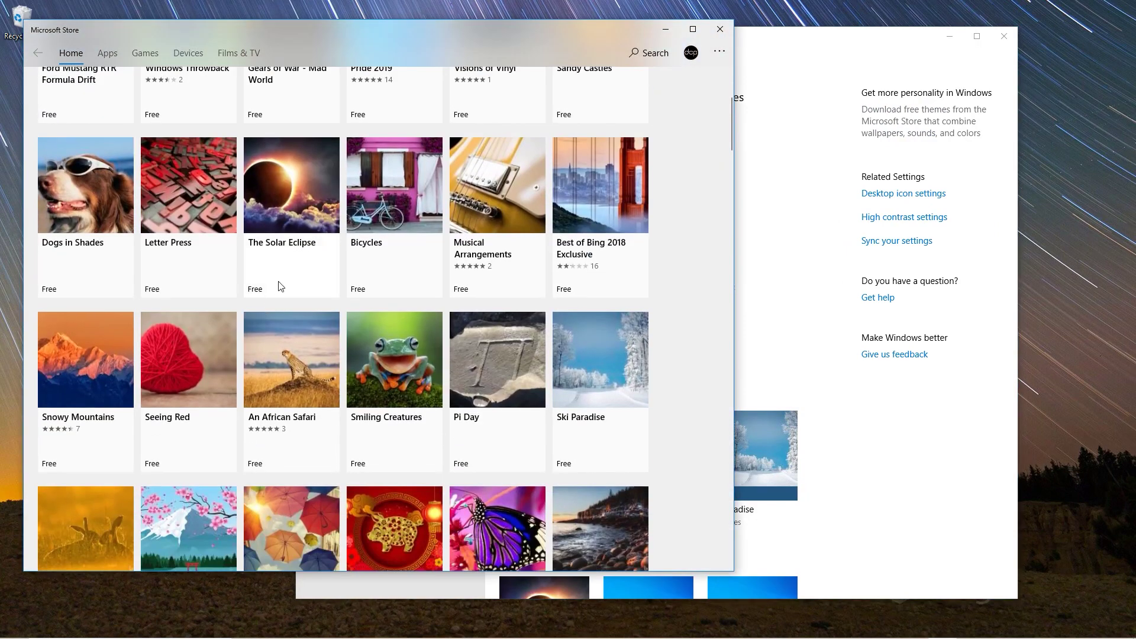
{"action": "scroll", "coordinate": [280, 286], "scroll_direction": "down", "scroll_amount": 2}
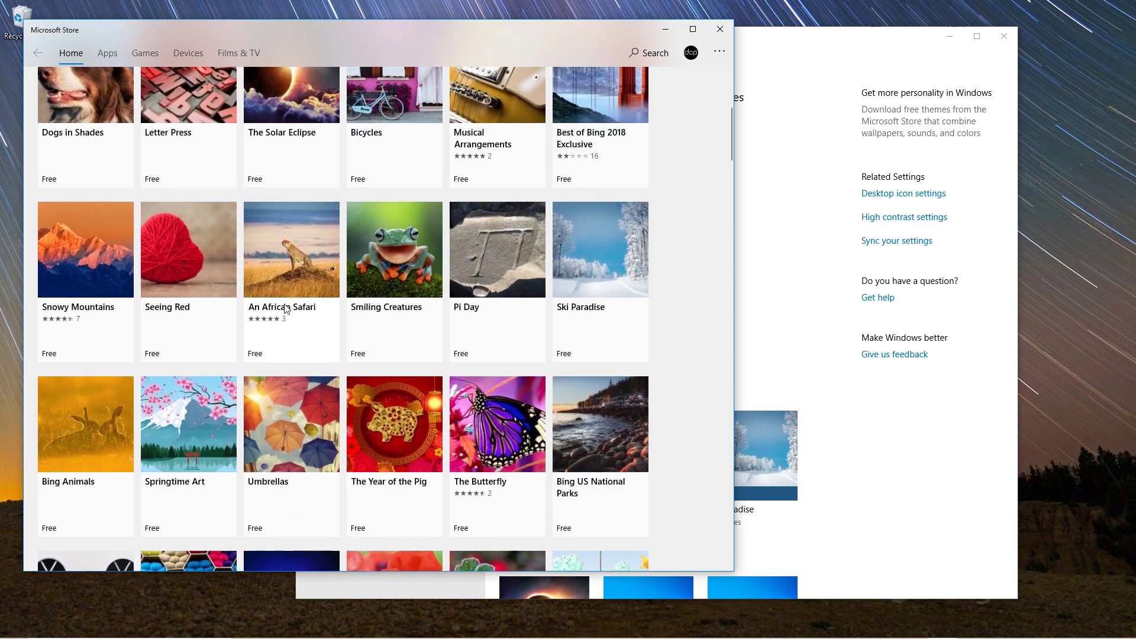
{"action": "left_click", "coordinate": [286, 251]}
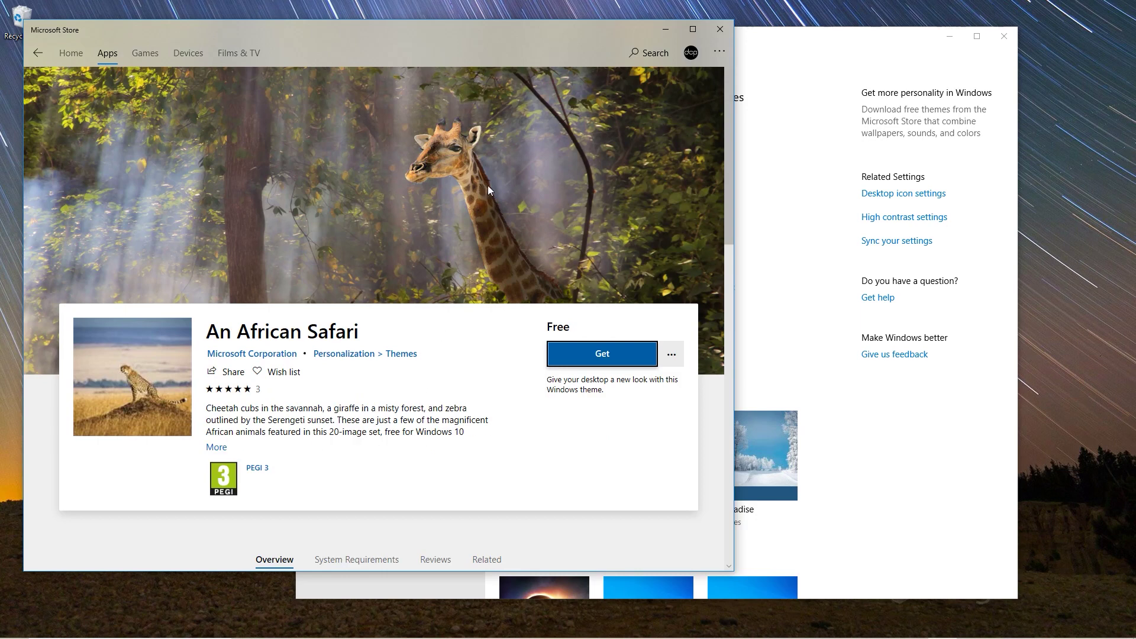
{"action": "left_click", "coordinate": [606, 358]}
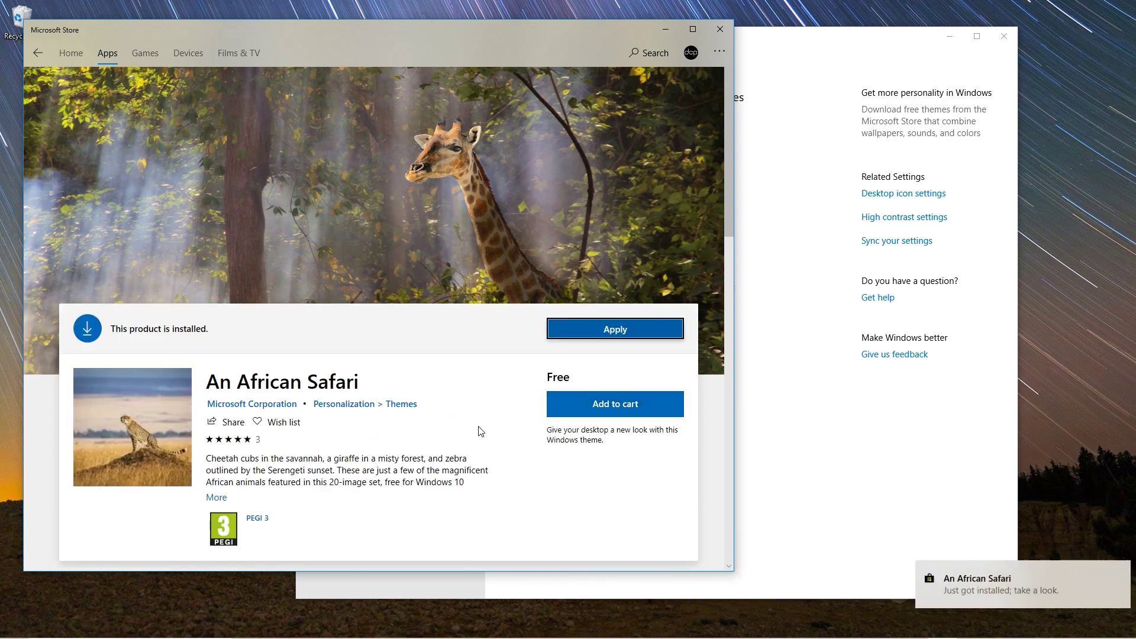
{"action": "left_click", "coordinate": [719, 33]}
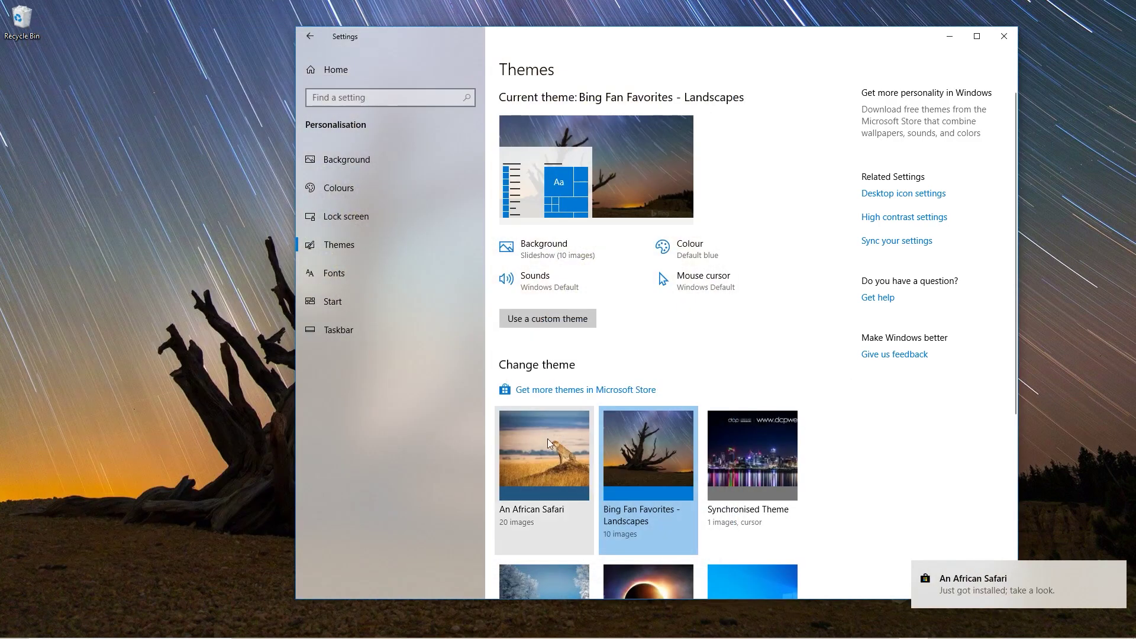
{"action": "left_click", "coordinate": [548, 438]}
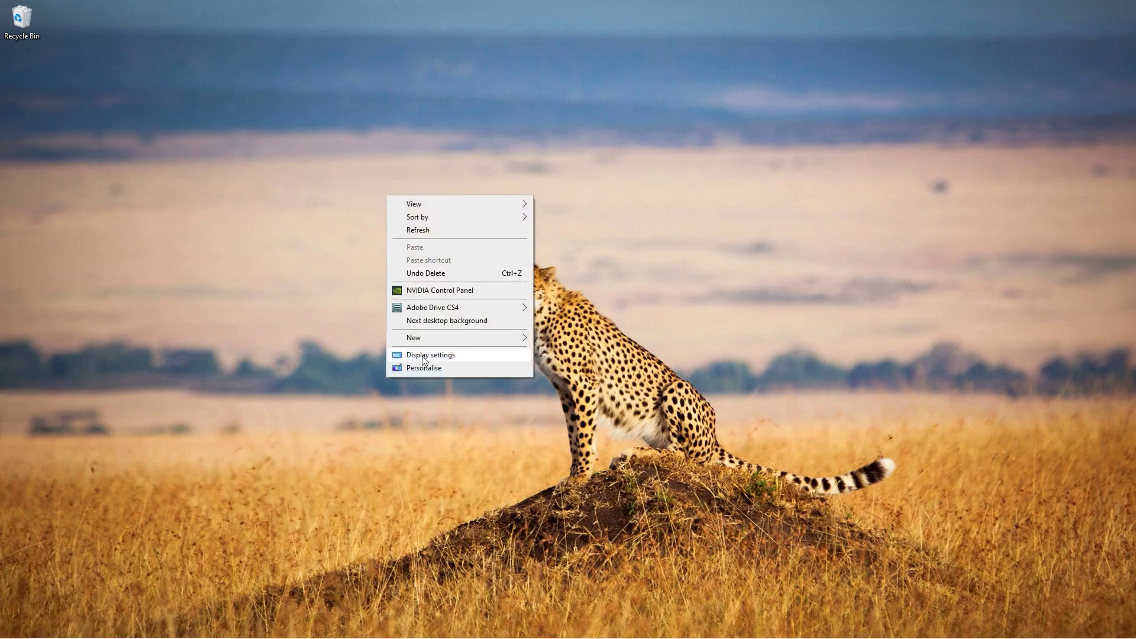
Show the Action Center notices for the African Safari and Bing Landscapes theme installs
{"action": "left_click", "coordinate": [423, 368]}
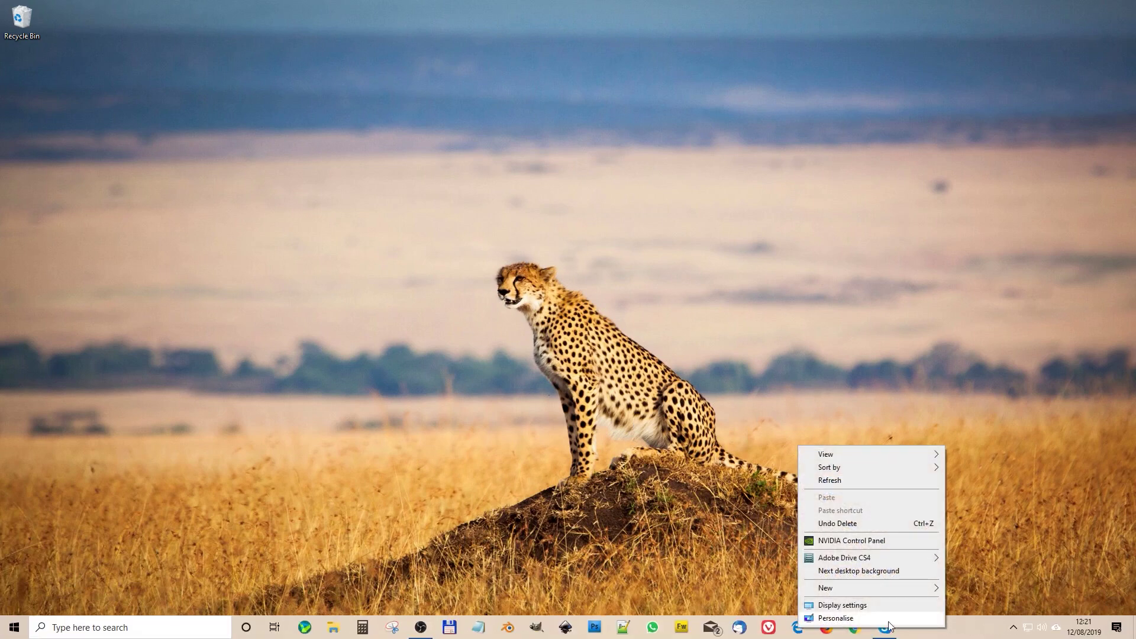
{"action": "left_click", "coordinate": [1117, 627]}
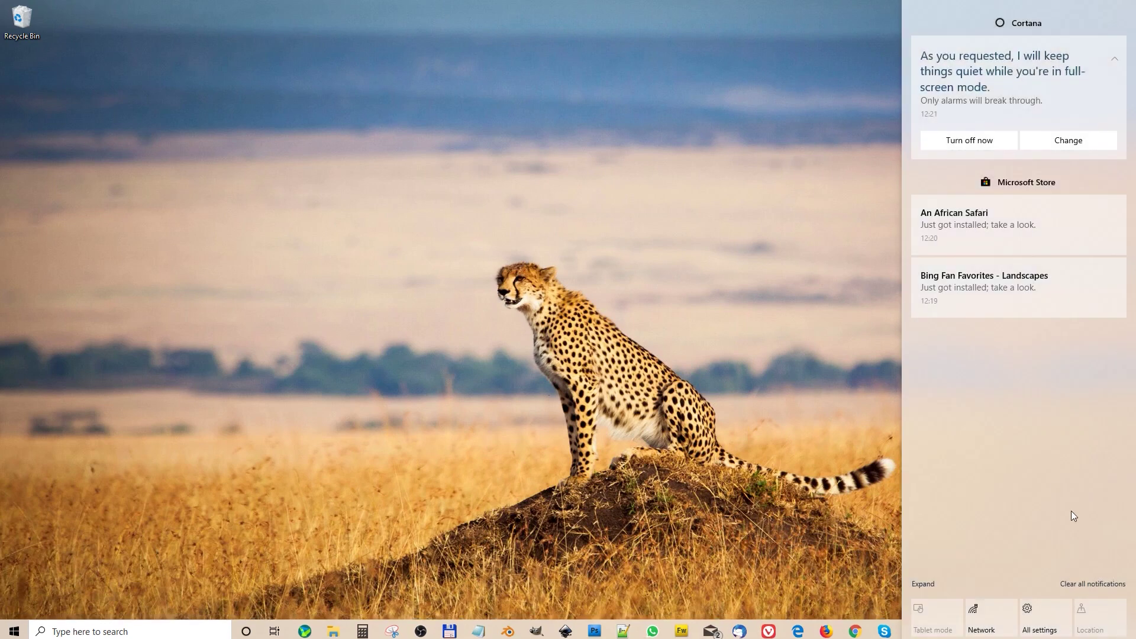
Dismiss the quiet mode, African Safari and Bing Fan Favorites notifications
{"action": "left_click", "coordinate": [1117, 48]}
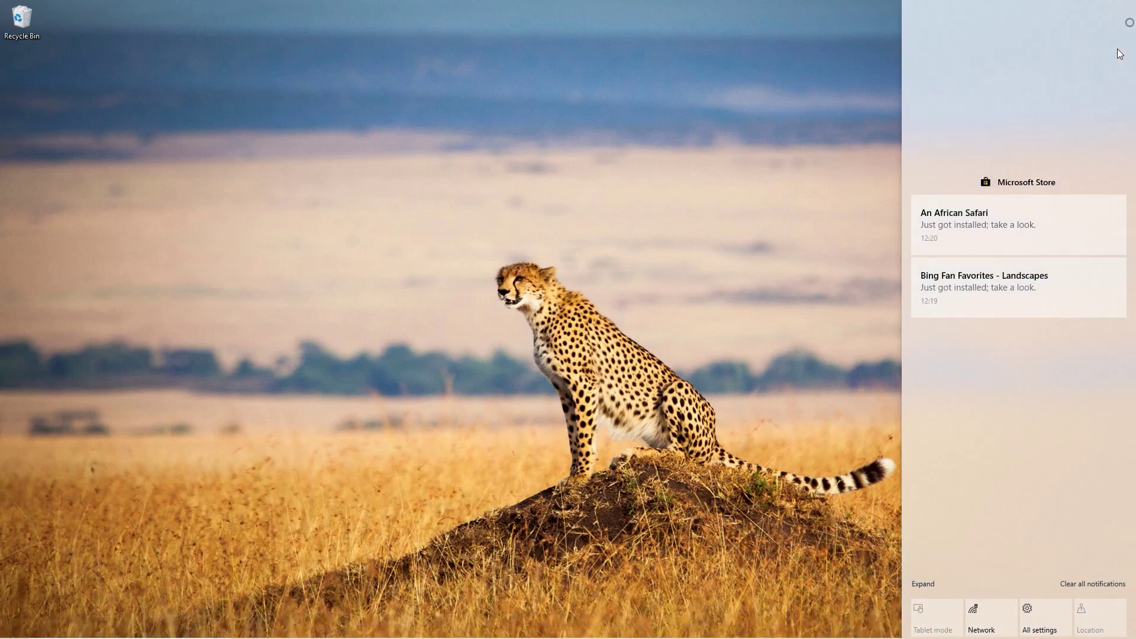
{"action": "left_click", "coordinate": [1115, 47]}
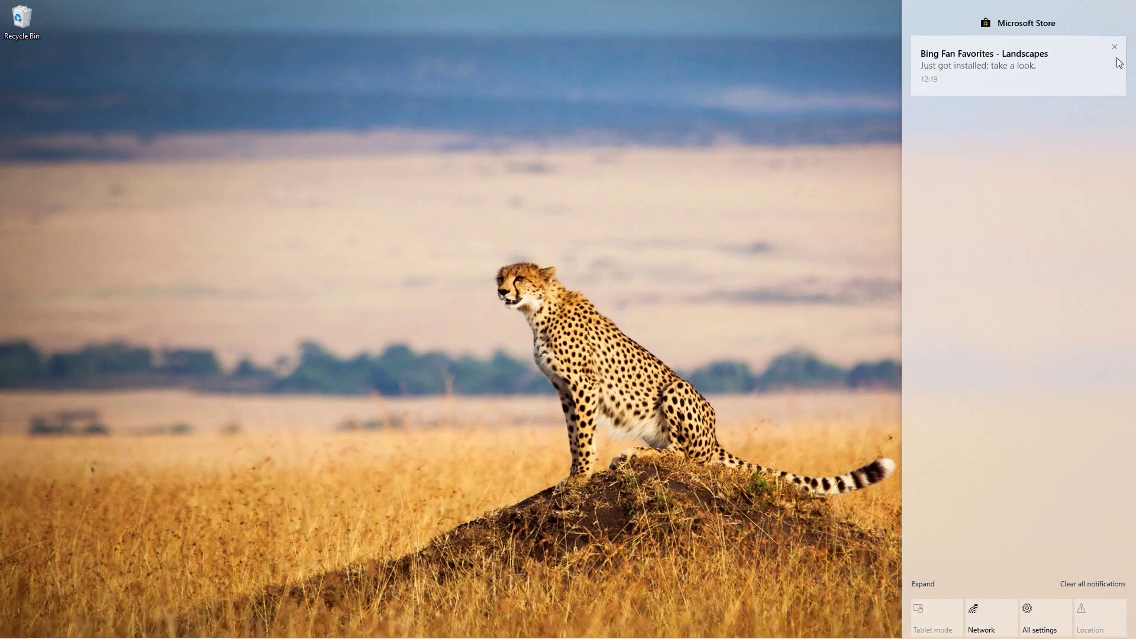
{"action": "left_click", "coordinate": [1115, 47]}
Open Windows Settings, move its window aside, and focus the desktop to watch the wallpaper
{"action": "left_click", "coordinate": [1042, 617]}
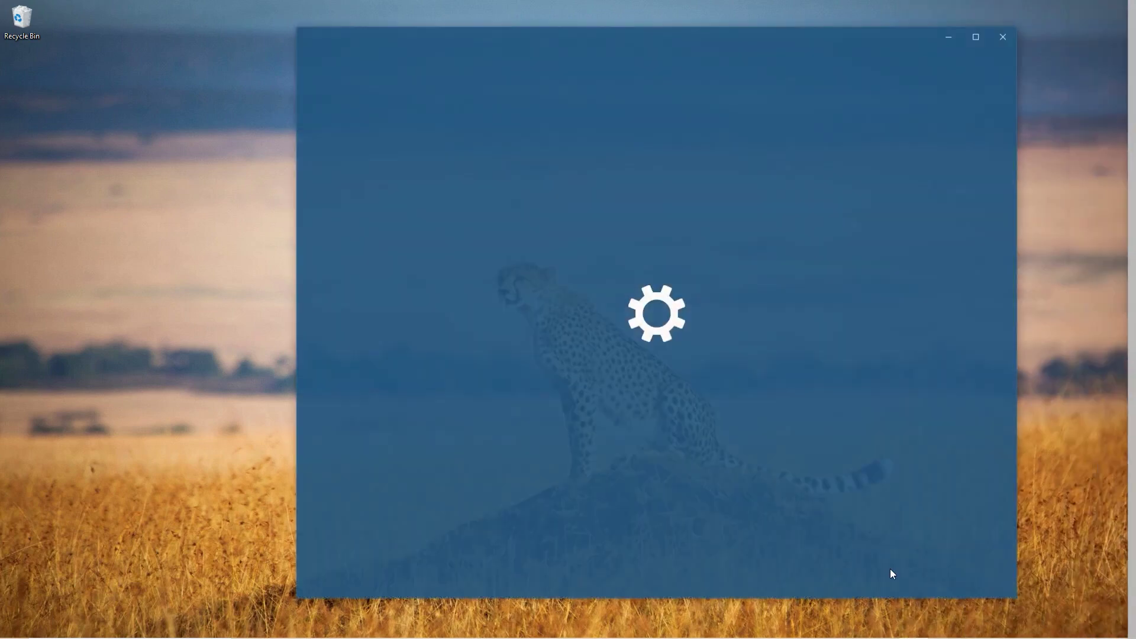
{"action": "left_click_drag", "start_coordinate": [680, 43], "coordinate": [870, 71]}
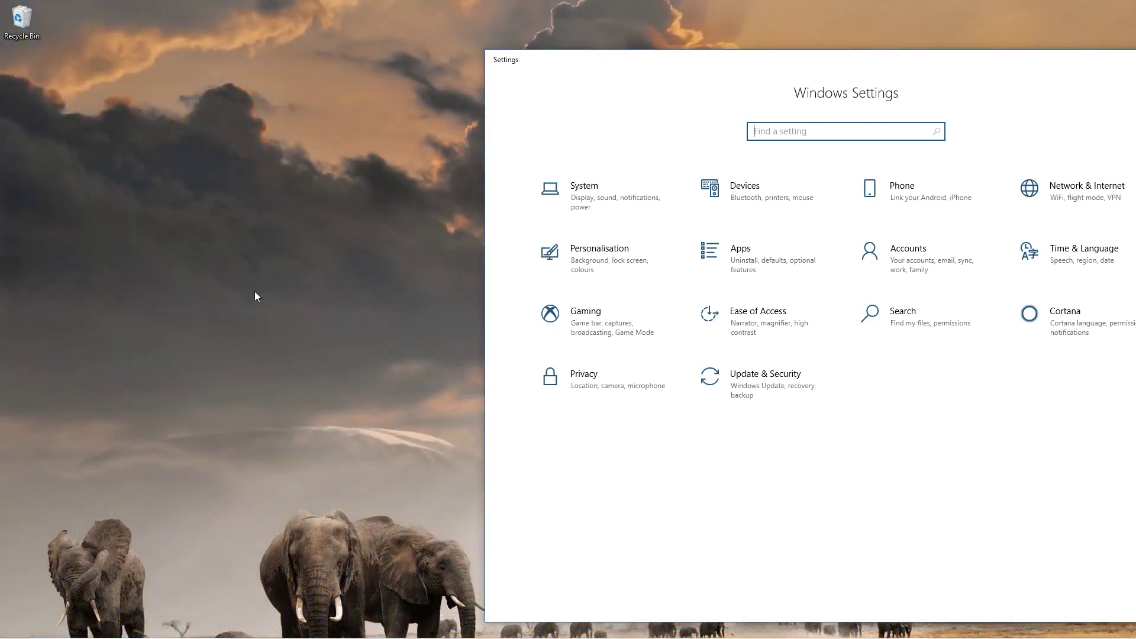
{"action": "left_click", "coordinate": [327, 305]}
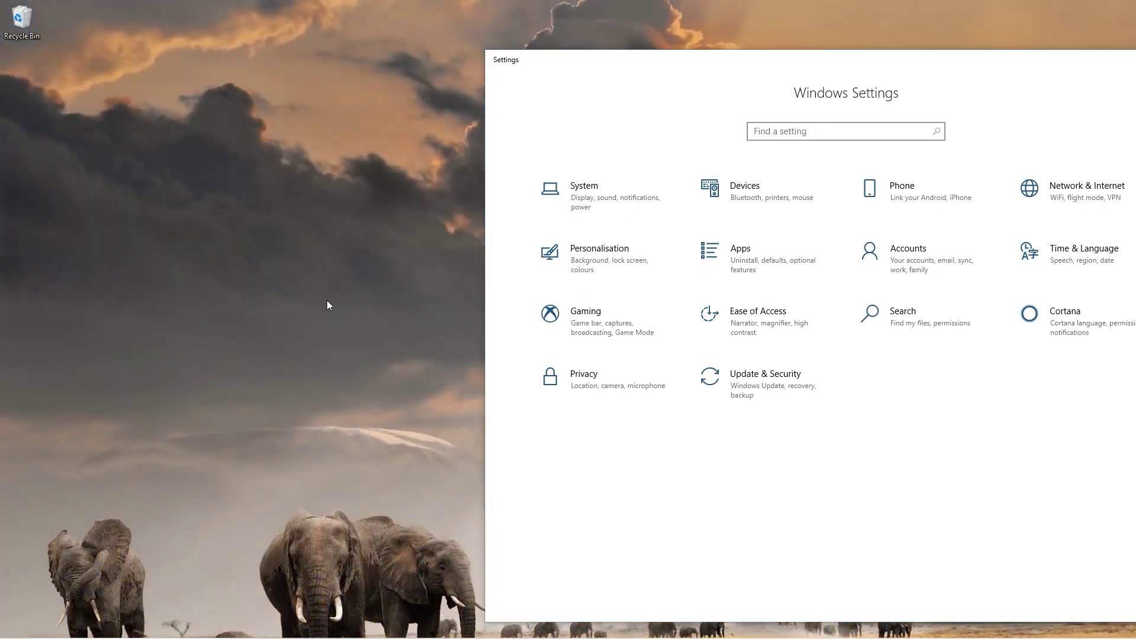
Close Settings with Alt+F4, leaving the elephant wallpaper in full view
{"action": "key", "text": "alt+F4"}
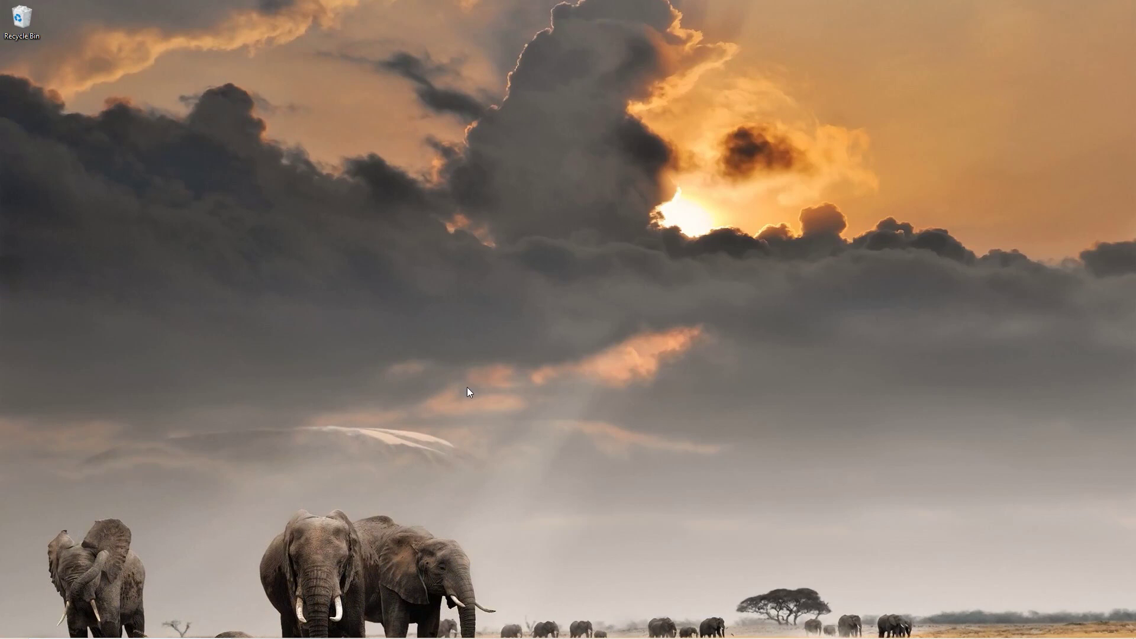